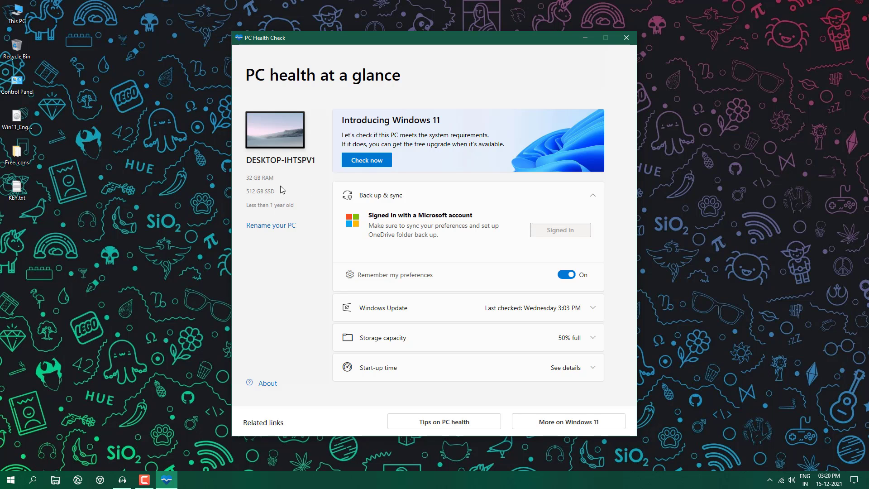
Run the Windows 11 compatibility check in PC Health Check, review all requirement results, and close the app.
left_click(363, 167)
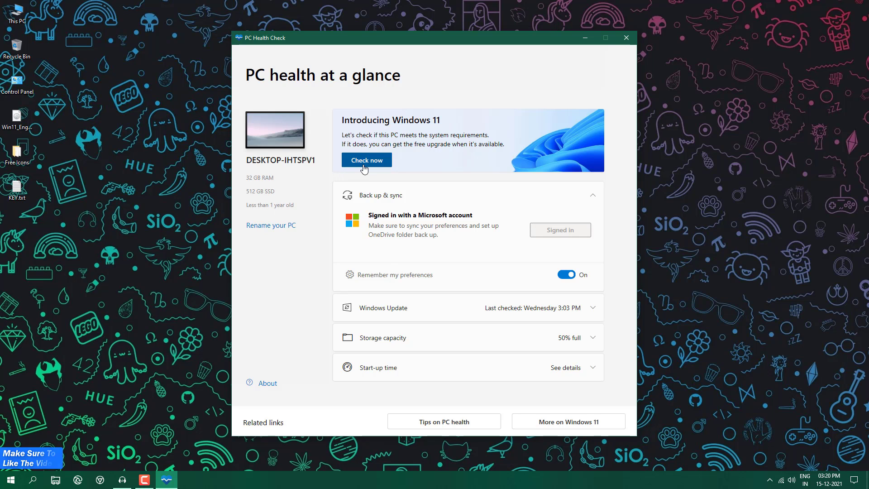
left_click(368, 284)
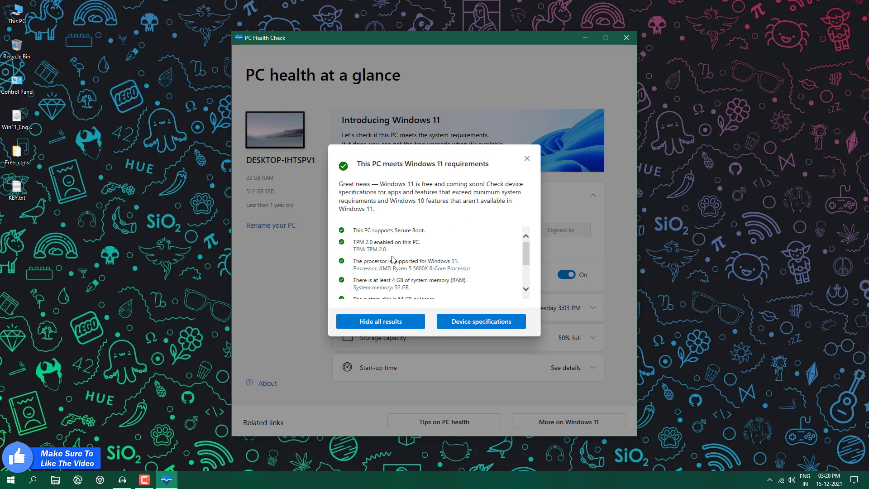
scroll(392, 259, "down", 1)
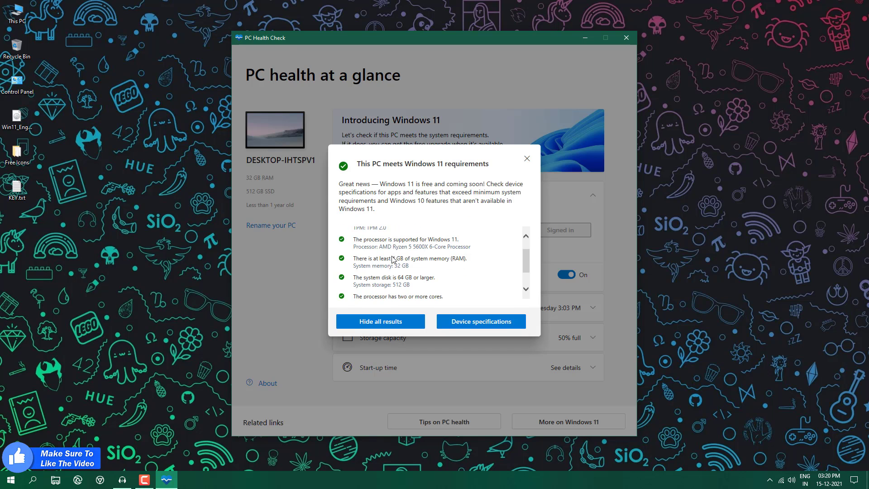
scroll(392, 259, "up", 1)
left_click(526, 159)
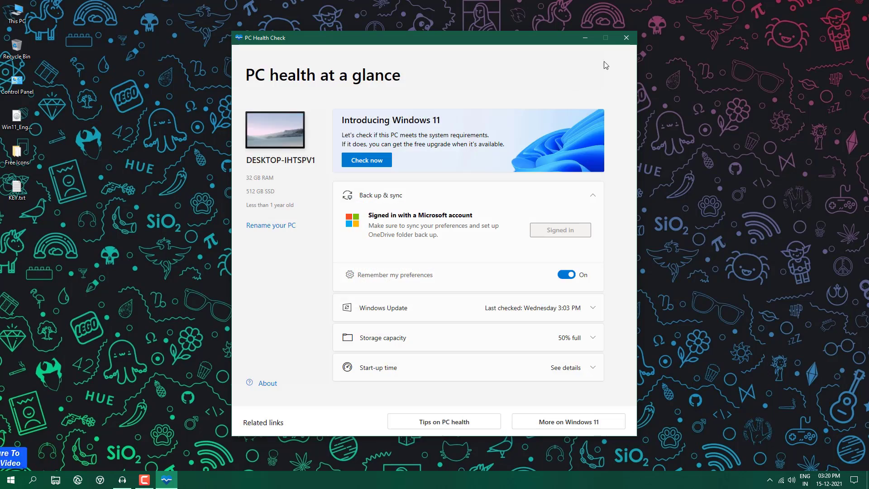
left_click(626, 37)
Open the Windows Update page in the system settings and check for updates.
left_click(4, 486)
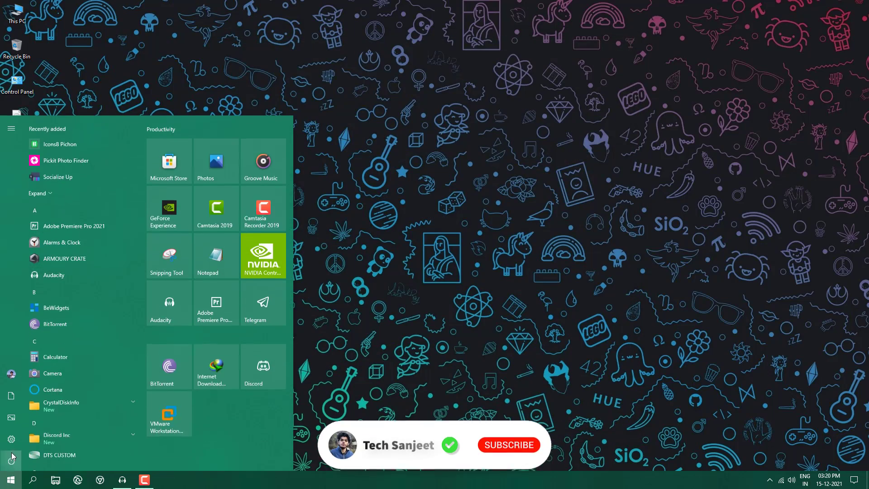
left_click(10, 446)
left_click(255, 365)
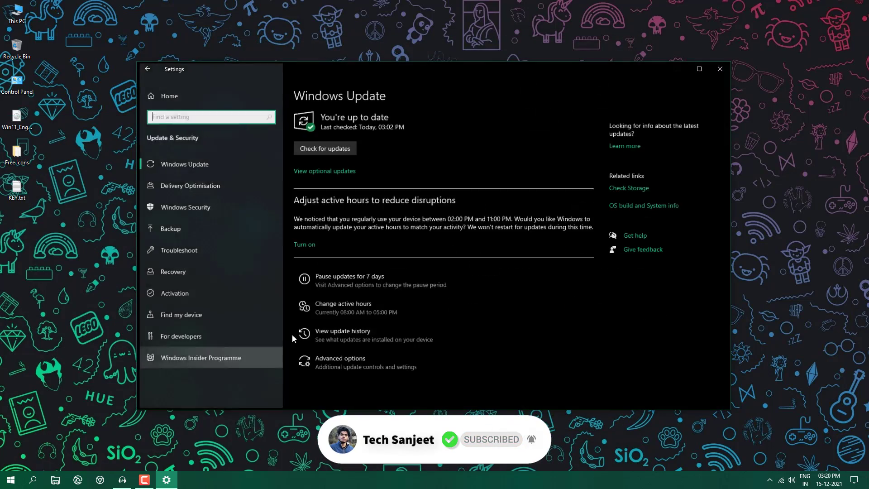
left_click(344, 151)
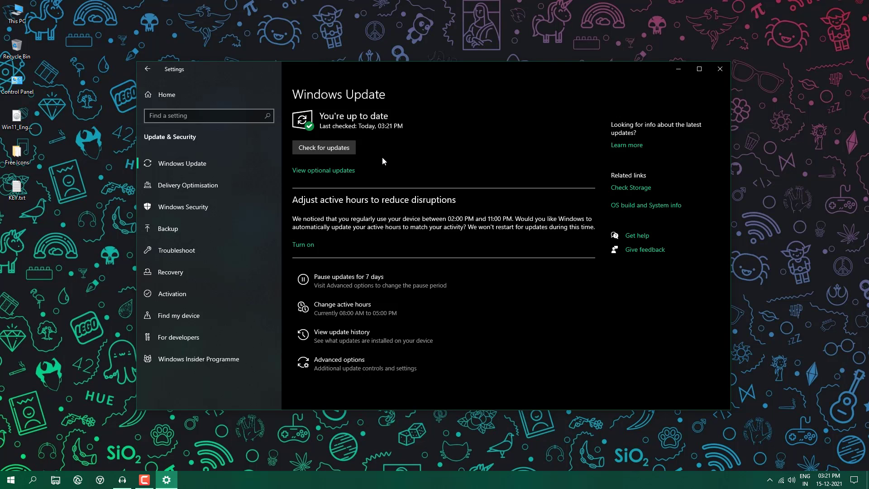
Start enrolling the PC in the Windows Insider Programme and begin linking an account.
left_click(189, 357)
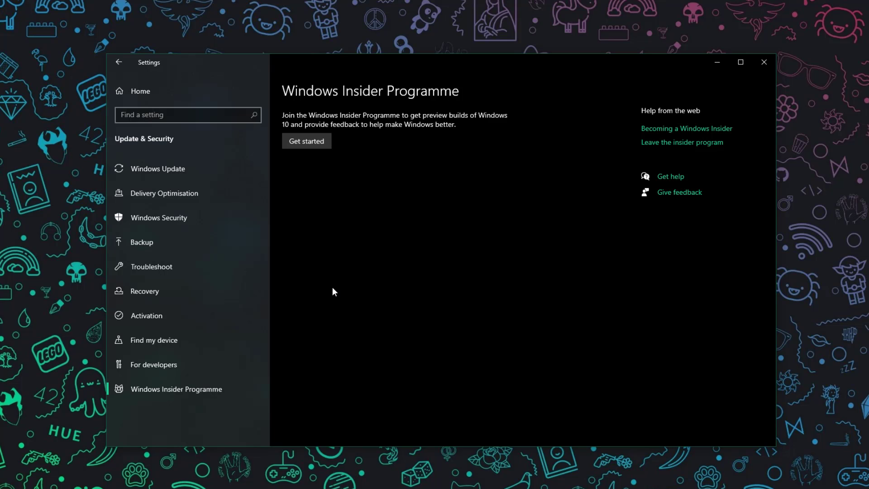
left_click(319, 144)
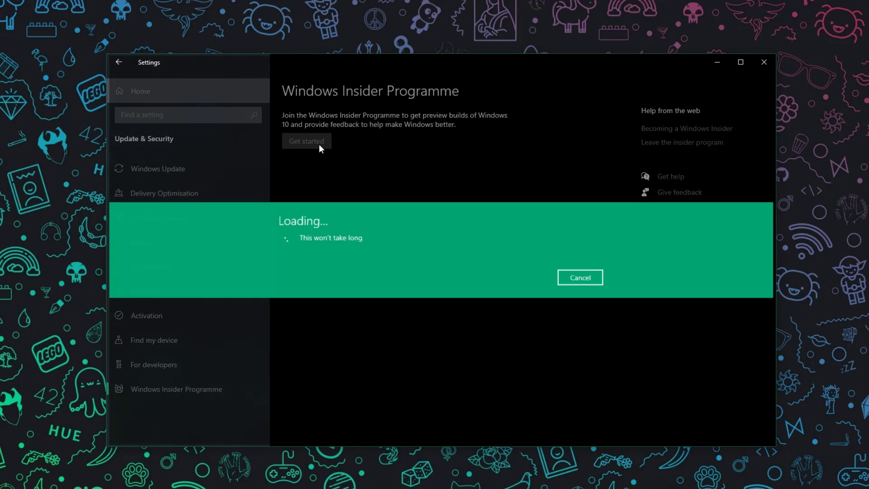
left_click(293, 241)
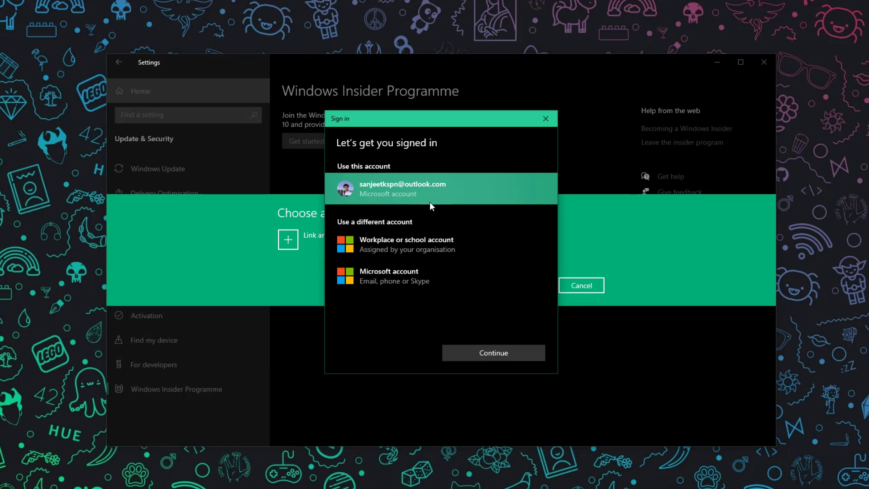
left_click(408, 283)
left_click(477, 352)
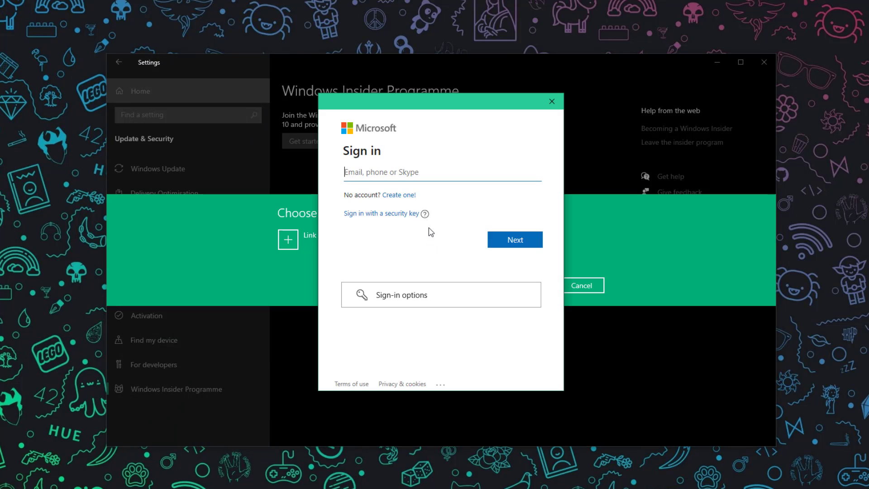
left_click(551, 101)
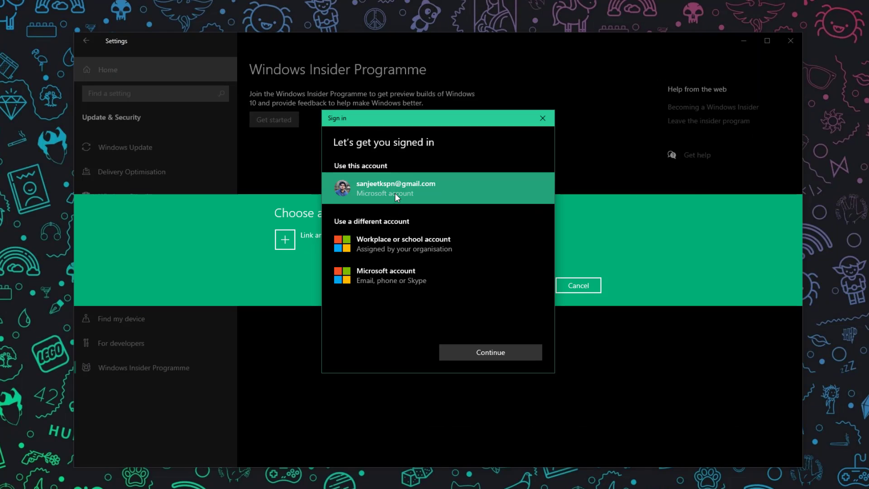
Link the already listed Microsoft account to the Windows Insider Programme.
left_click(399, 189)
left_click(464, 344)
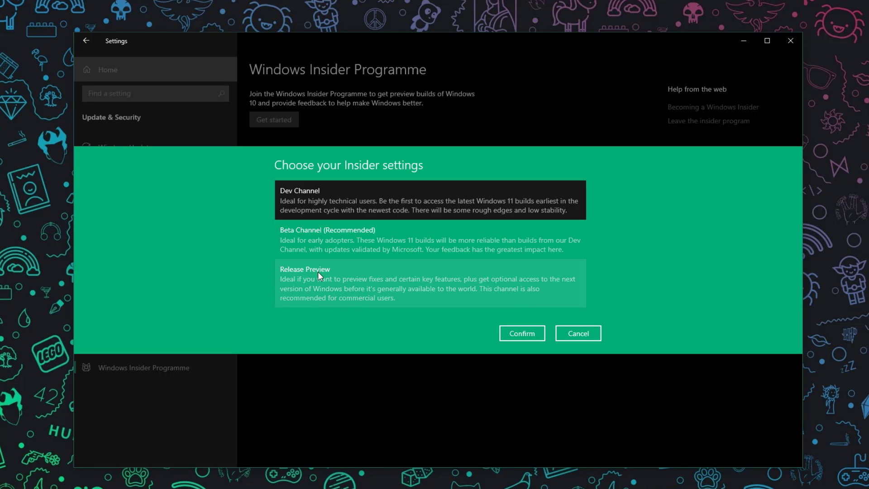
Join the Beta Channel (Recommended), accept the Insider terms, and restart the PC immediately.
left_click(314, 250)
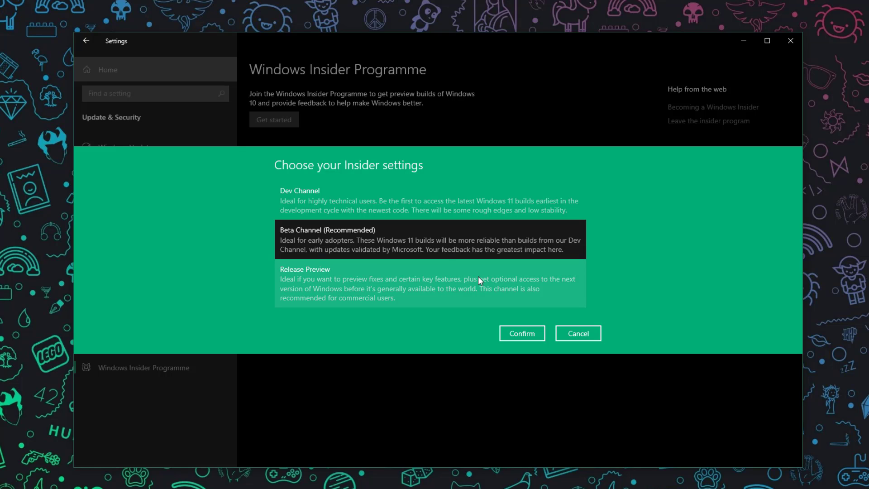
left_click(533, 336)
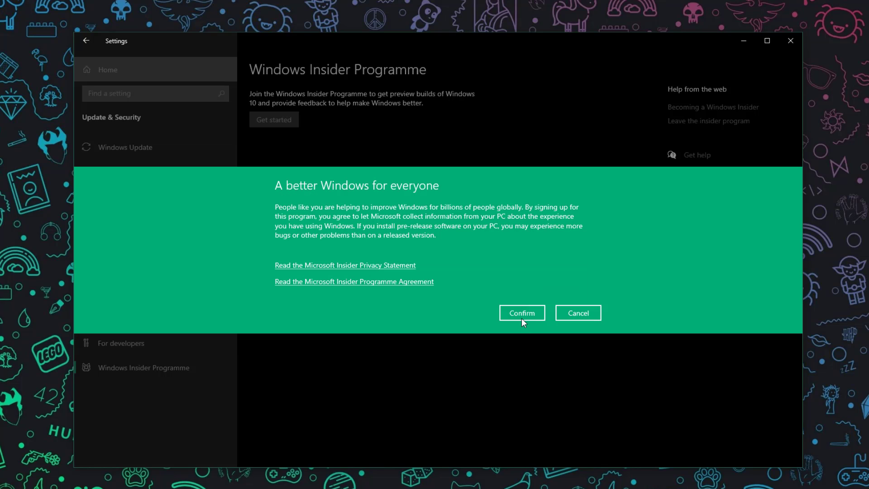
left_click(518, 312)
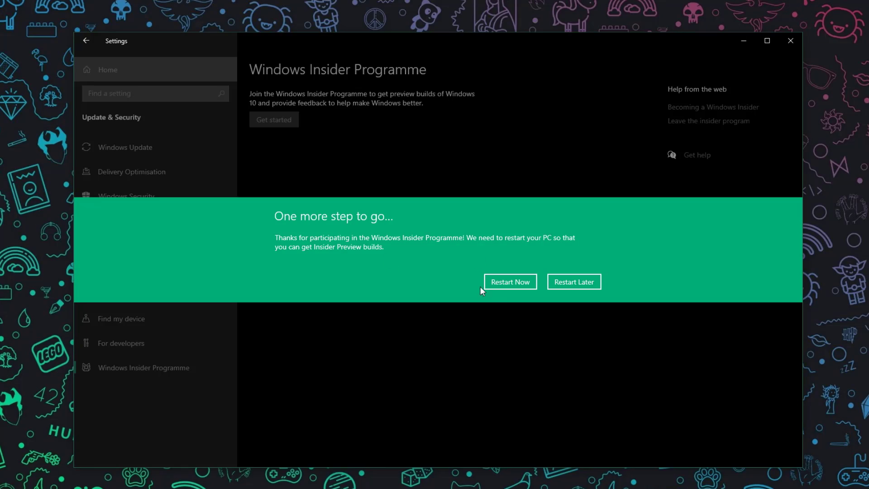
left_click(498, 286)
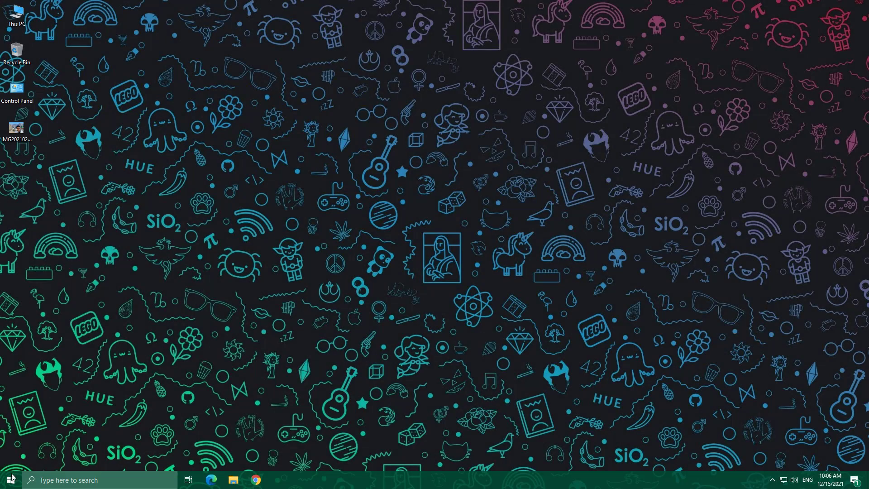
Review the Windows Insider Programme settings for this PC and check for updates in Windows Update.
left_click(11, 480)
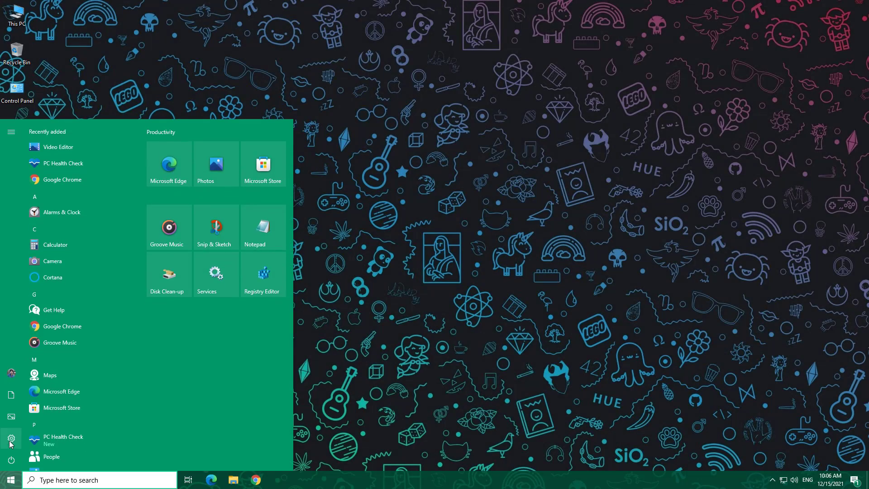
left_click(11, 438)
left_click(433, 295)
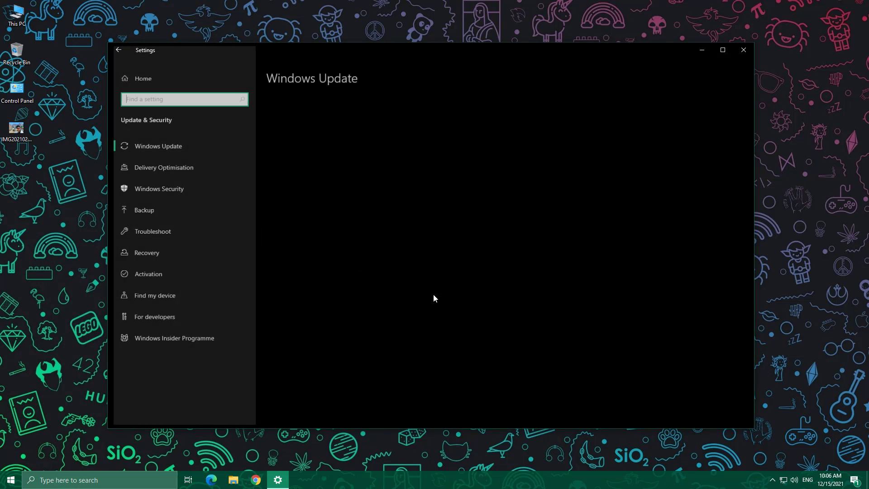
left_click(196, 342)
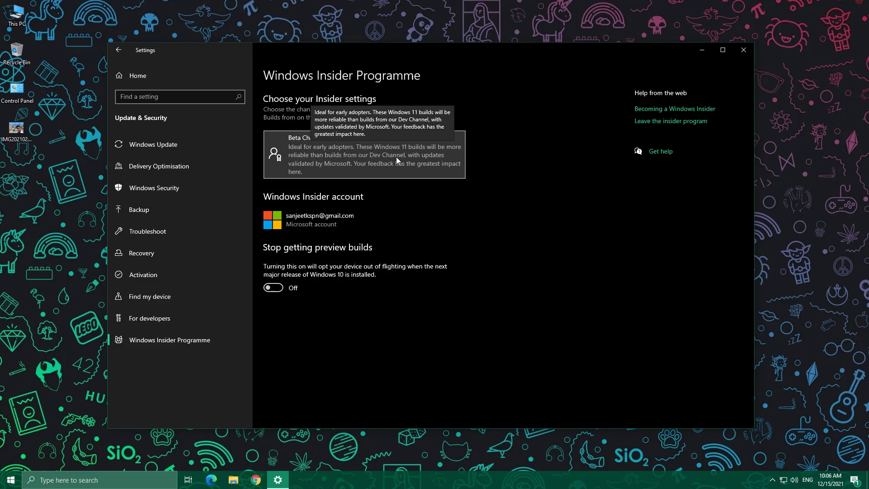
left_click(161, 143)
left_click(312, 131)
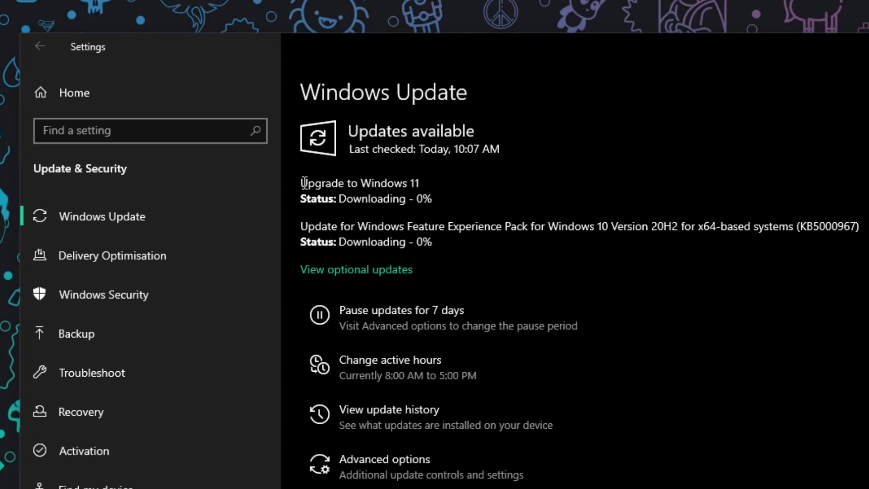
Examine the download status of the Windows 11 upgrade and the Windows Feature Experience Pack update.
left_click_drag(301, 184, 430, 183)
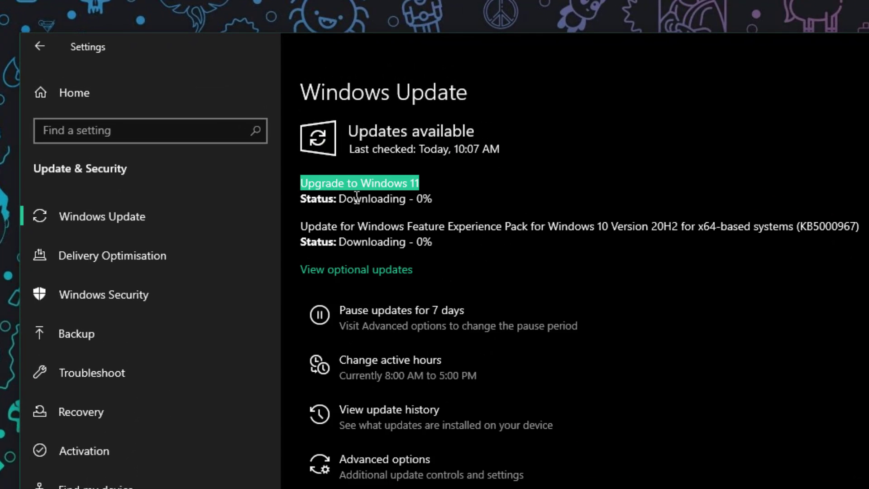
left_click_drag(340, 198, 447, 198)
left_click(443, 212)
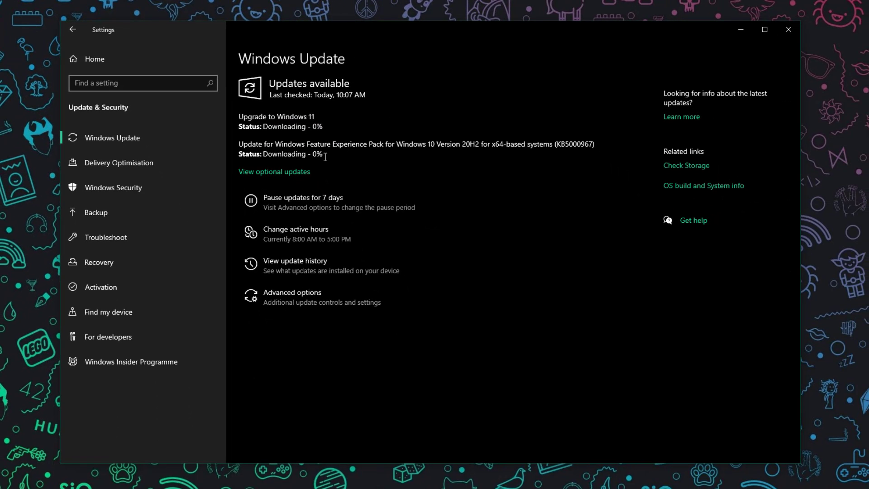
left_click_drag(324, 156, 263, 154)
left_click(251, 144)
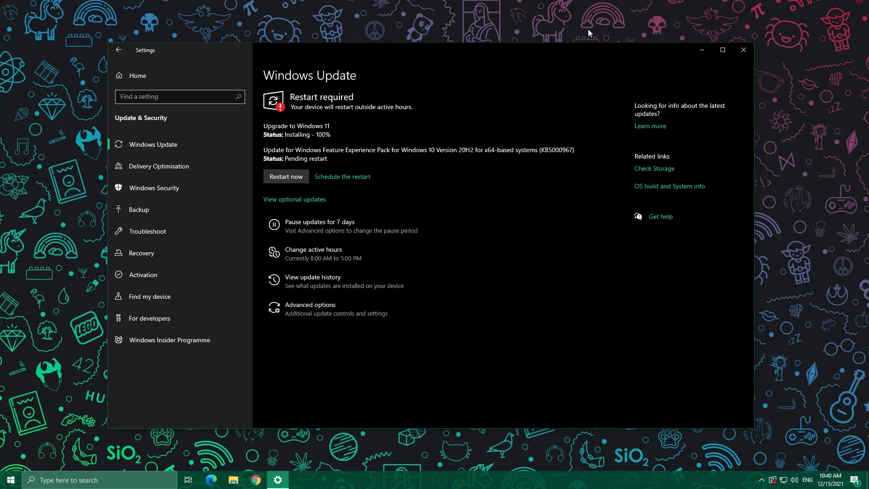
Restart the PC to finish the Windows 11 upgrade and sign in with the account PIN.
left_click(290, 177)
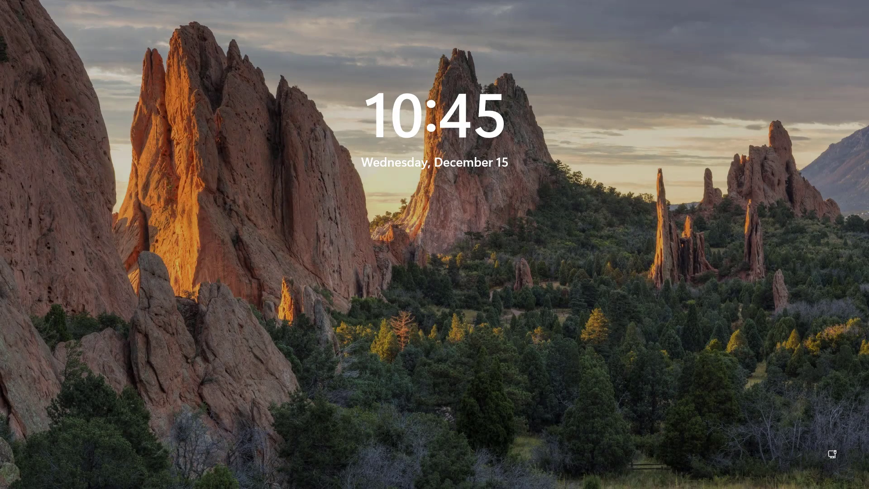
left_click(146, 140)
type("***")
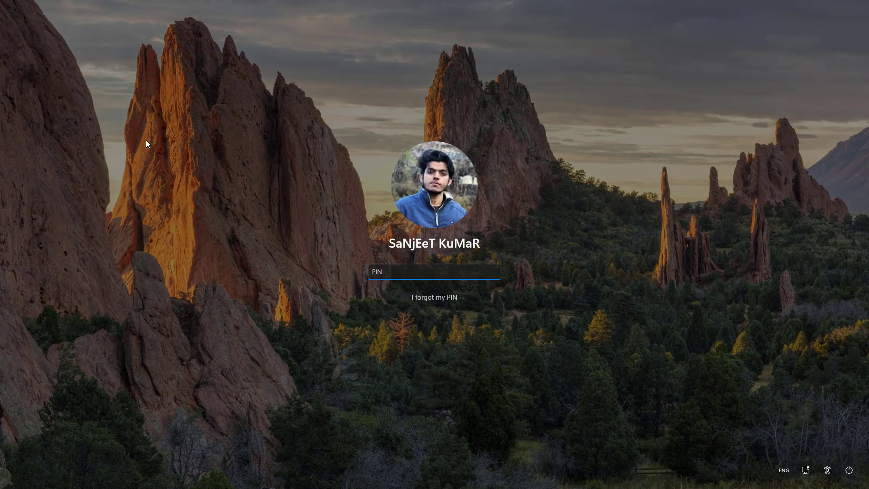
type("*")
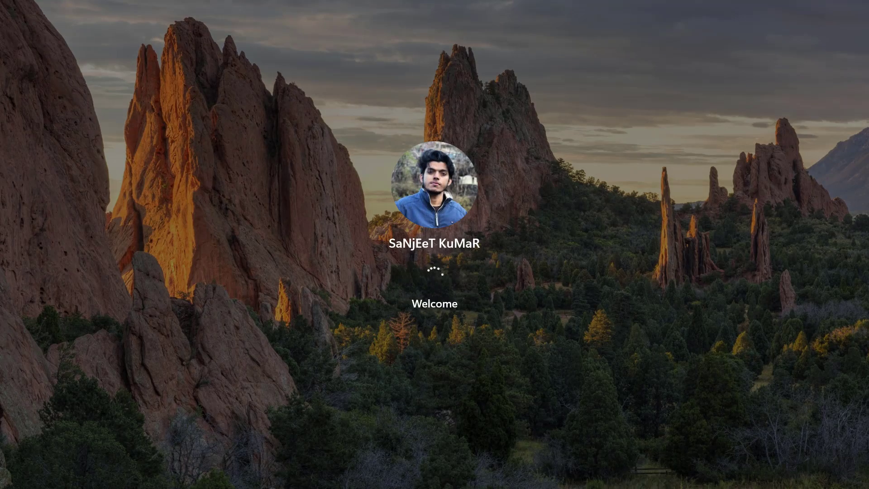
Search for "windows" to open Windows Security, and go to the Core isolation details under Device security.
key("super")
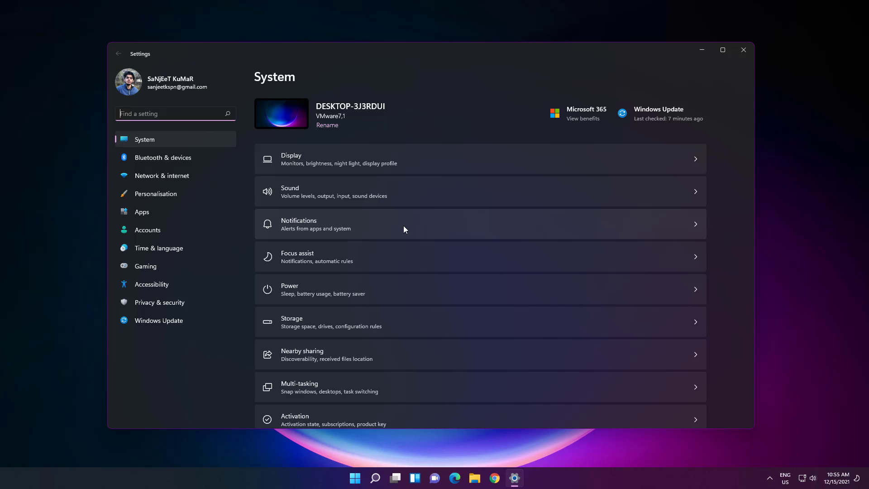
left_click(378, 478)
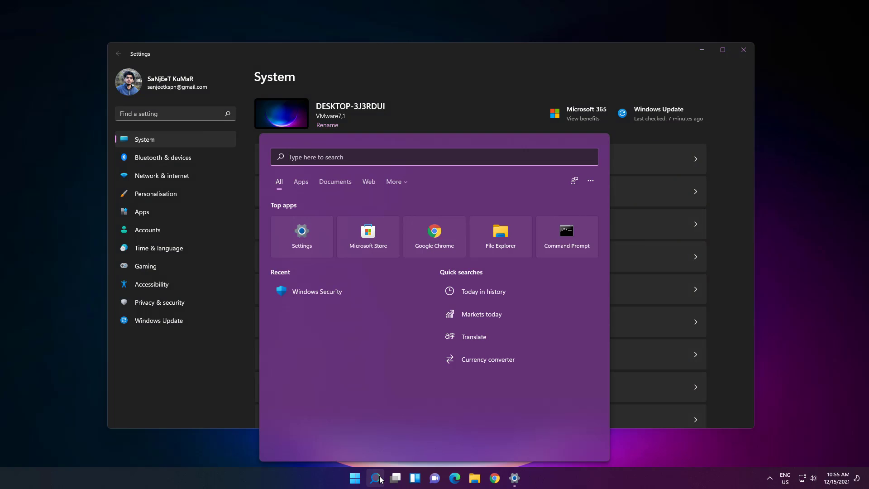
type("windows")
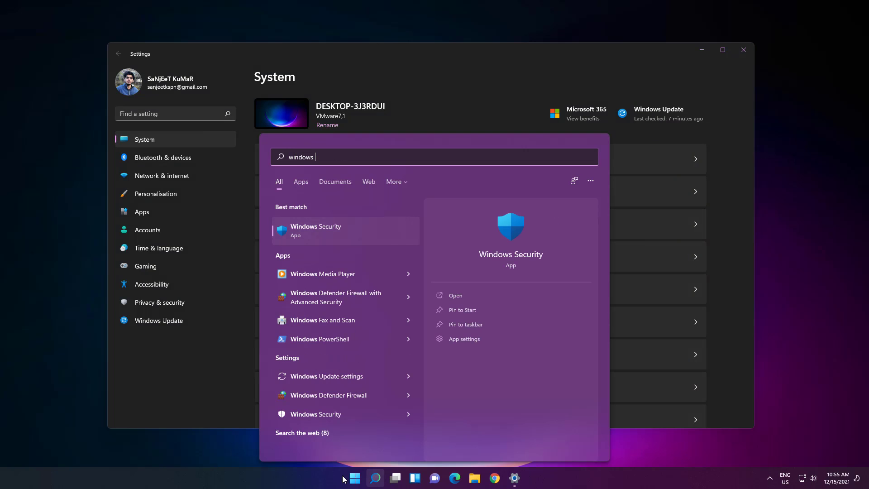
left_click(358, 230)
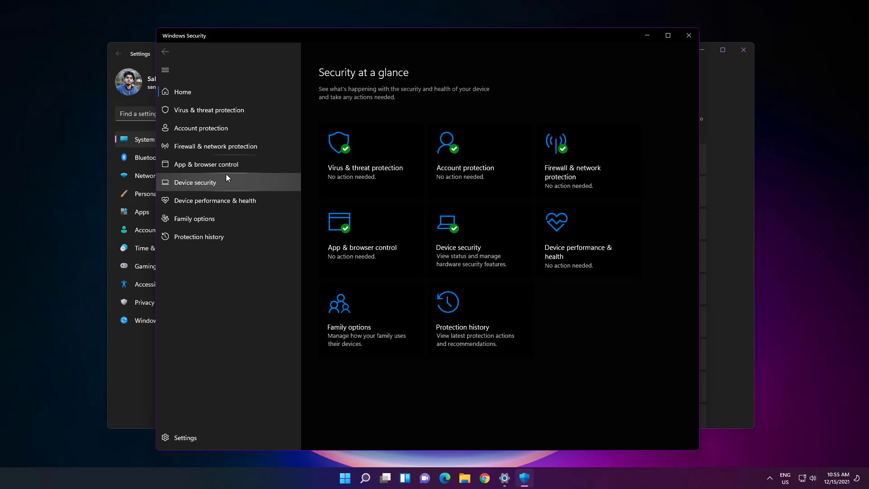
left_click(221, 180)
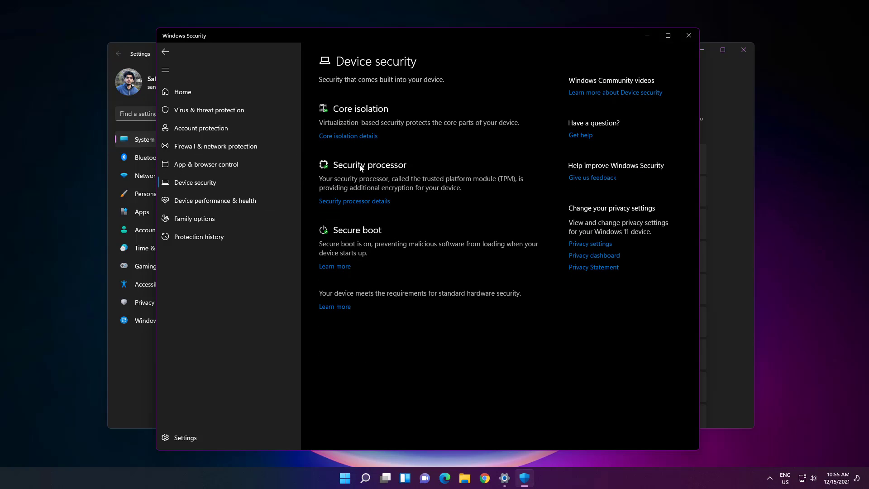
left_click(354, 137)
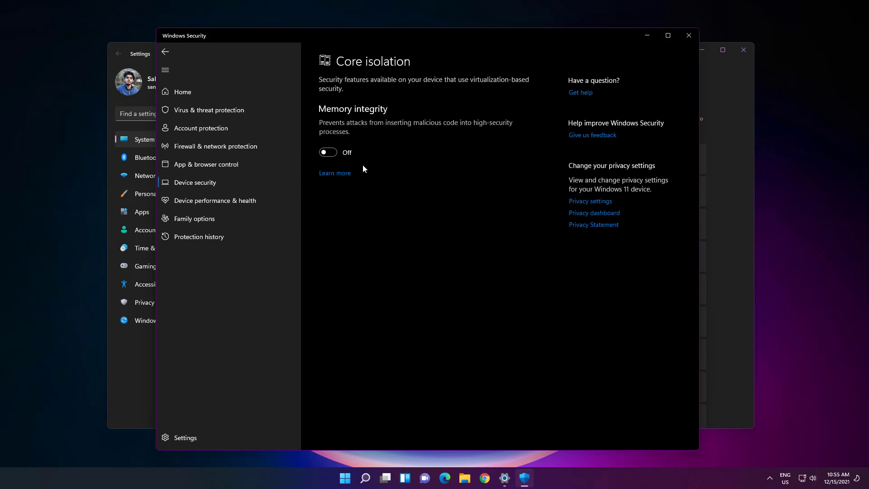
Toggle Memory integrity under Core isolation, approve the elevation request, and close Windows Security.
left_click(328, 152)
left_click(388, 307)
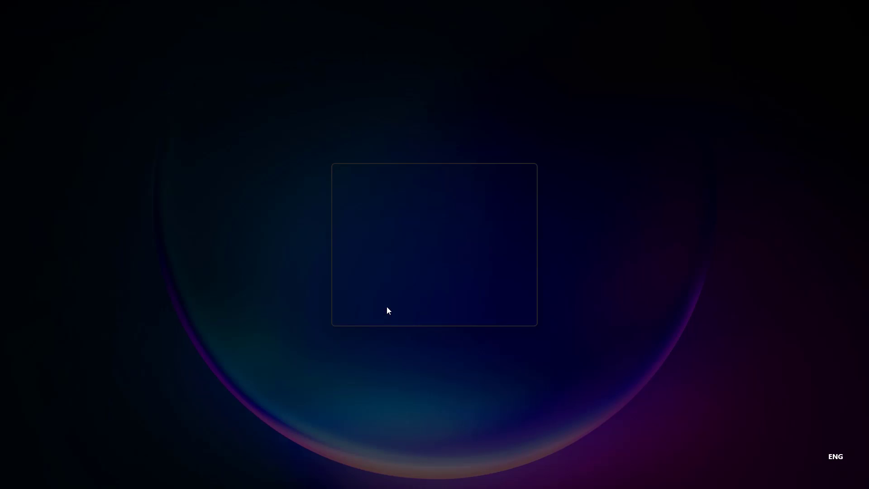
left_click(330, 169)
key("alt+F4")
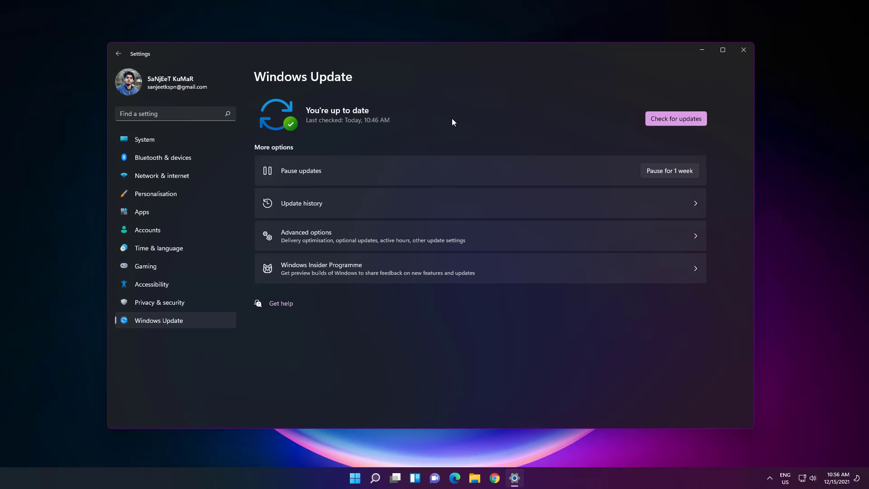
Run a check for new updates in Windows Update.
left_click(657, 120)
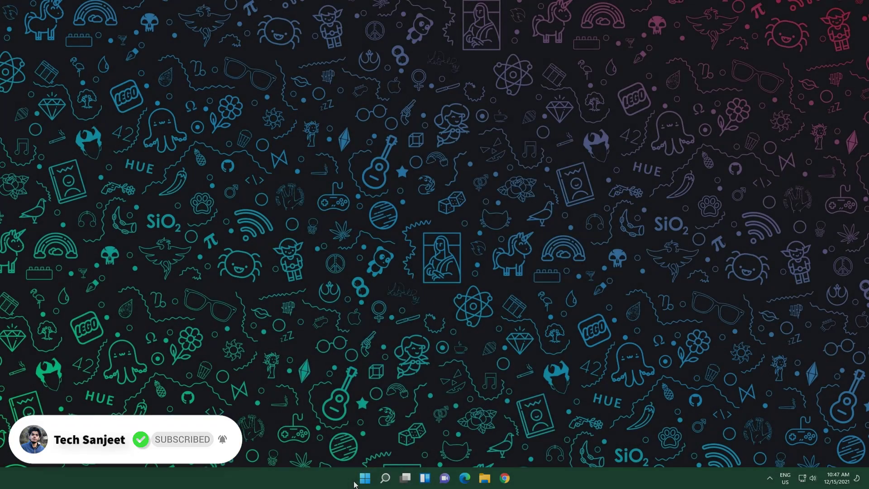
Examine the Windows 11 Start menu, the search window and the virtual desktop previews, closing each one again.
left_click(360, 483)
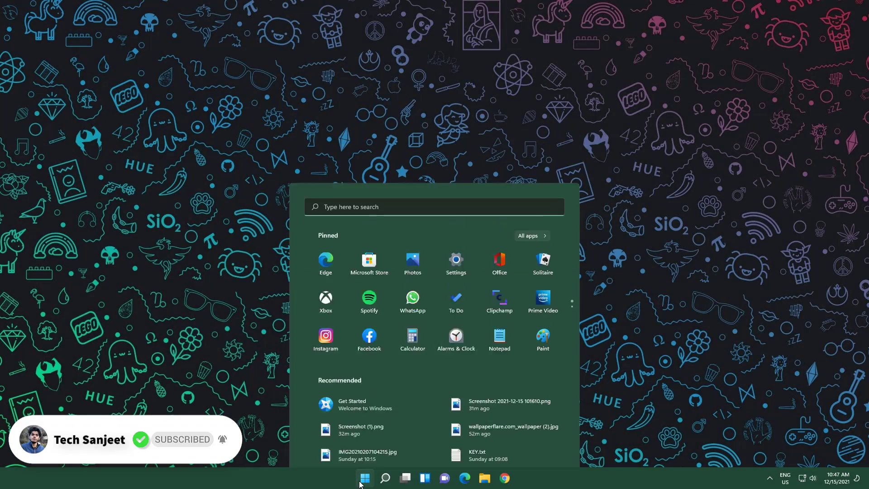
left_click(360, 482)
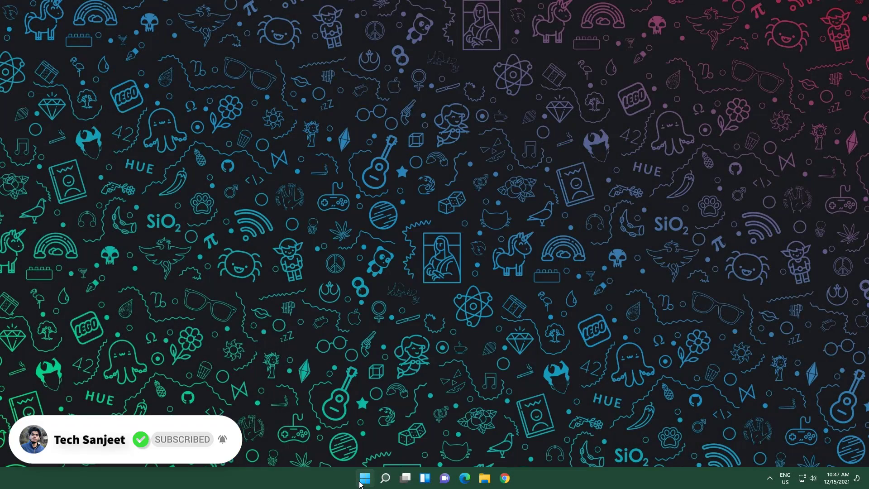
left_click(385, 480)
left_click(385, 482)
mouse_move(405, 478)
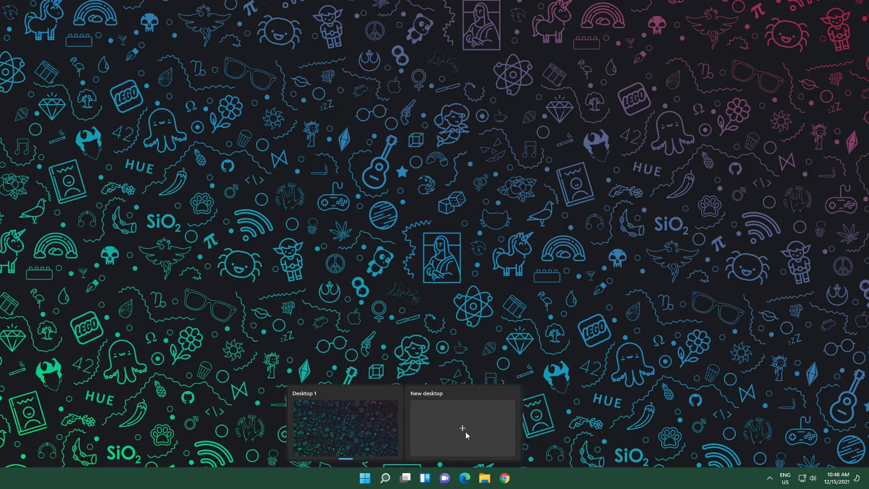
Browse the Widgets board from the weather and market cards through the news feed and back, and close it.
left_click(424, 479)
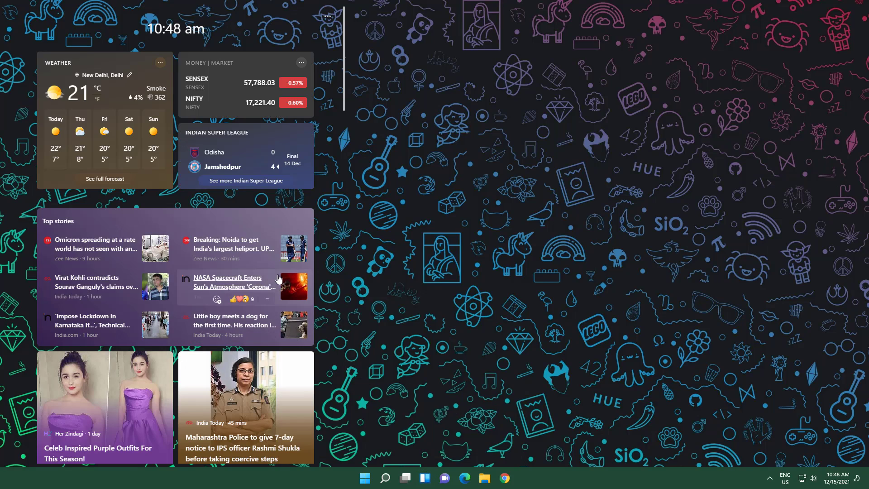
scroll(254, 299, "down", 20)
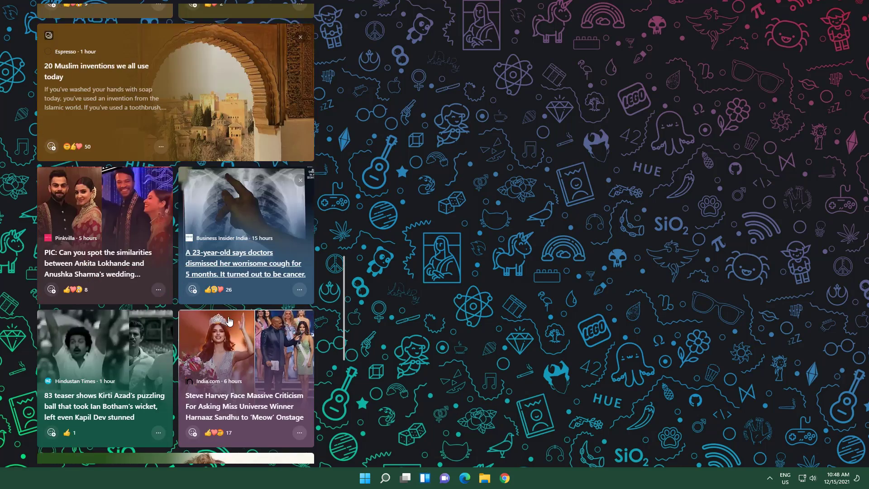
scroll(229, 320, "down", 13)
scroll(231, 324, "up", 10)
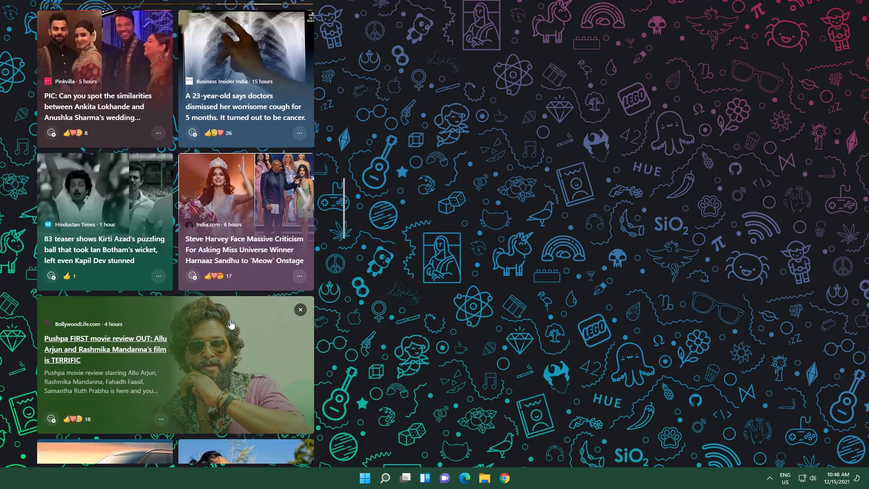
scroll(231, 325, "up", 20)
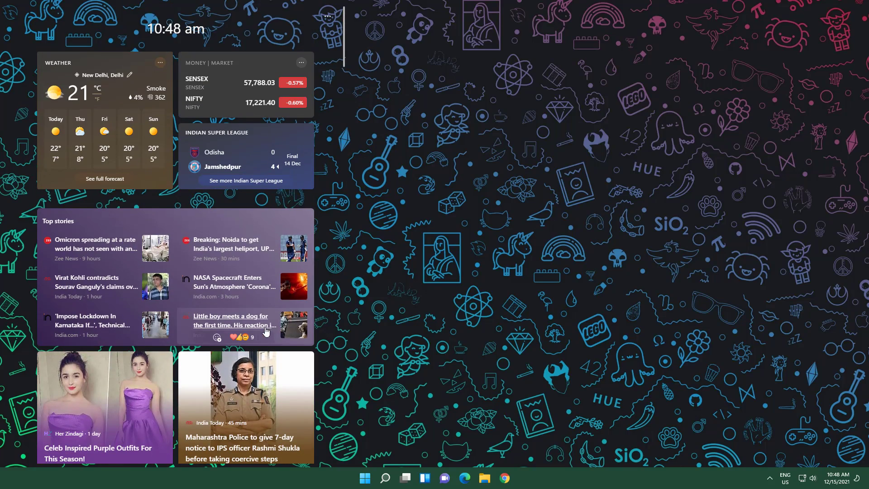
left_click(407, 345)
Open the Microsoft Teams Chat setup prompt.
left_click(445, 478)
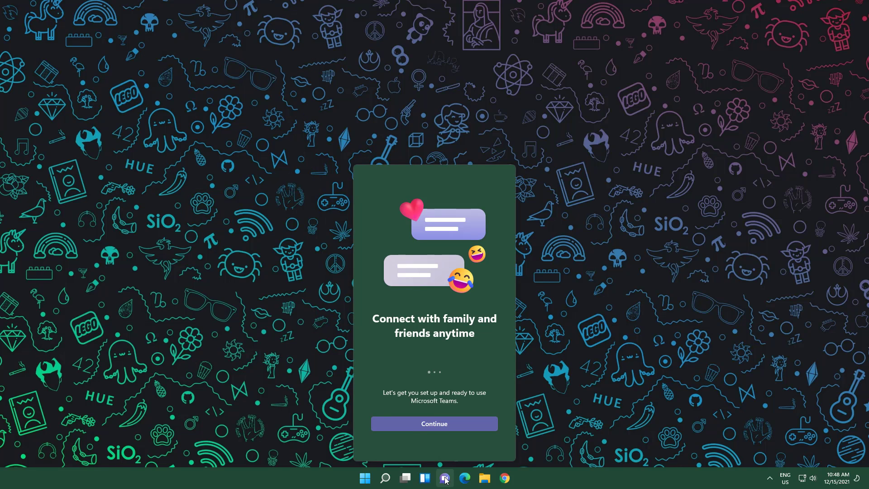